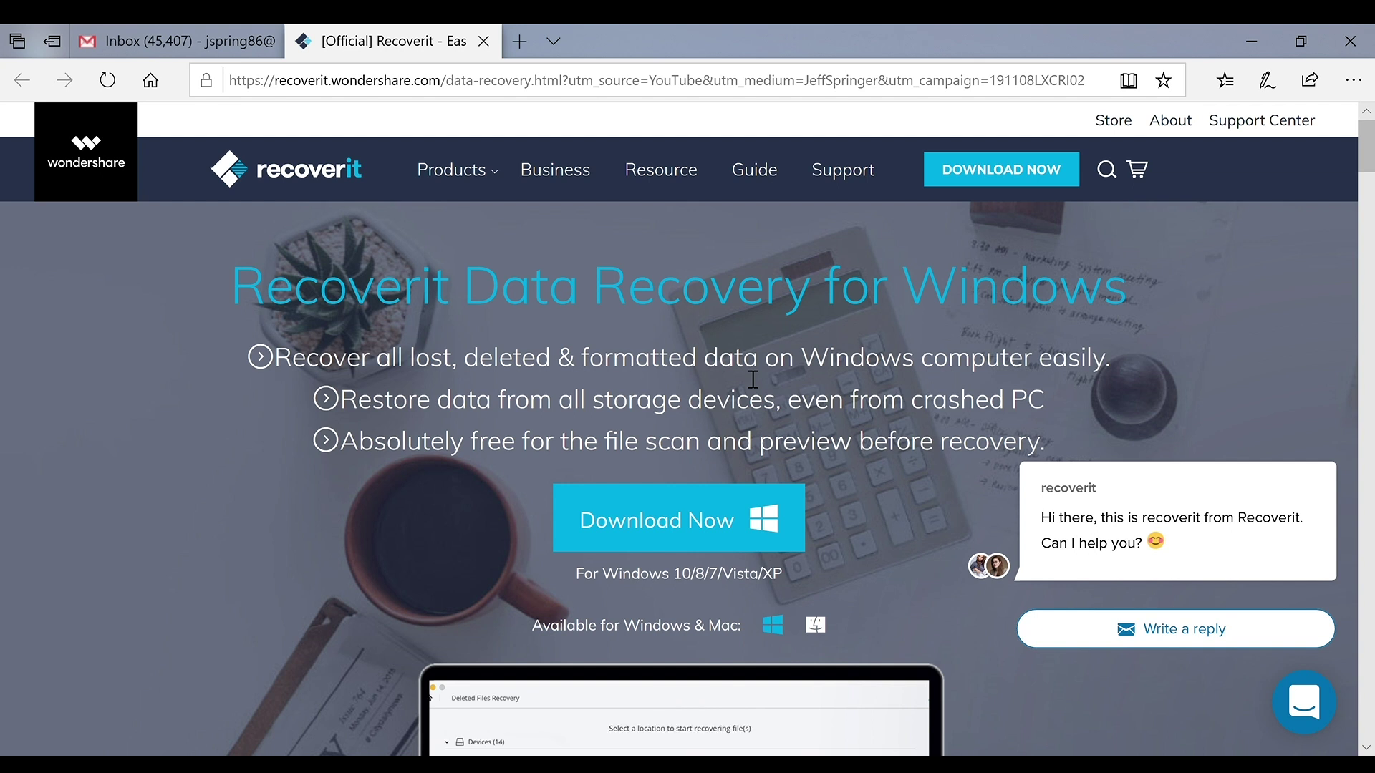
Step: Scroll the Recoverit product page past the Supported Filetypes cards down to Editors' Choice
scroll(753, 380, down, 4)
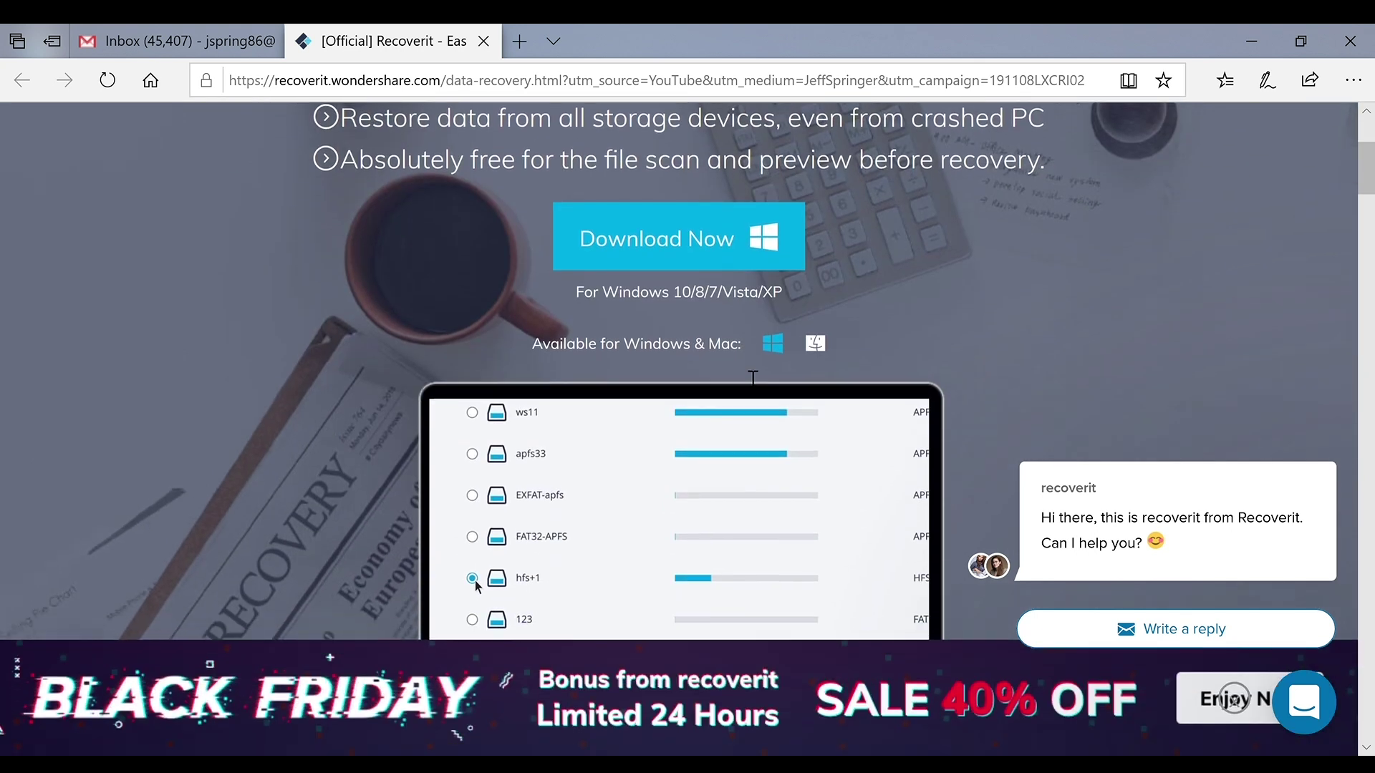
scroll(754, 377, down, 1)
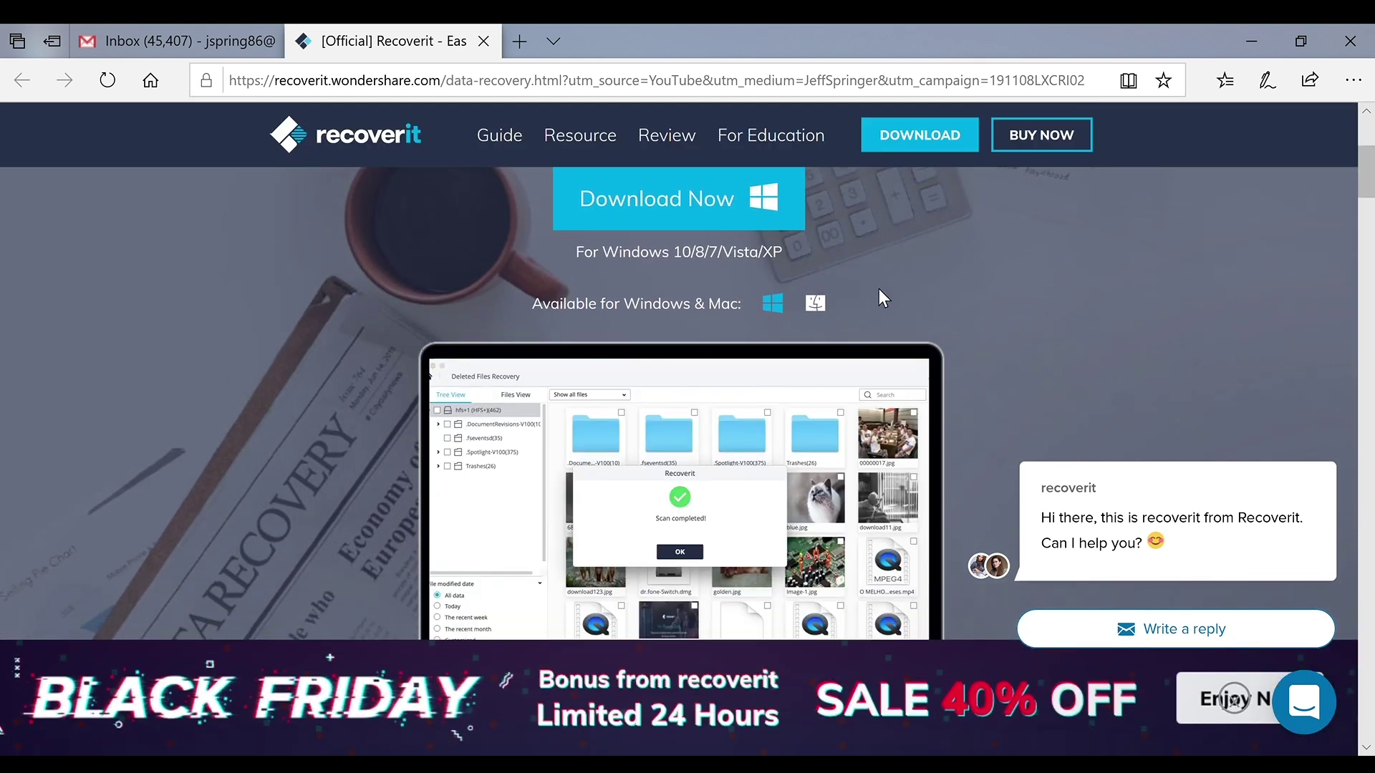
scroll(990, 336, down, 5)
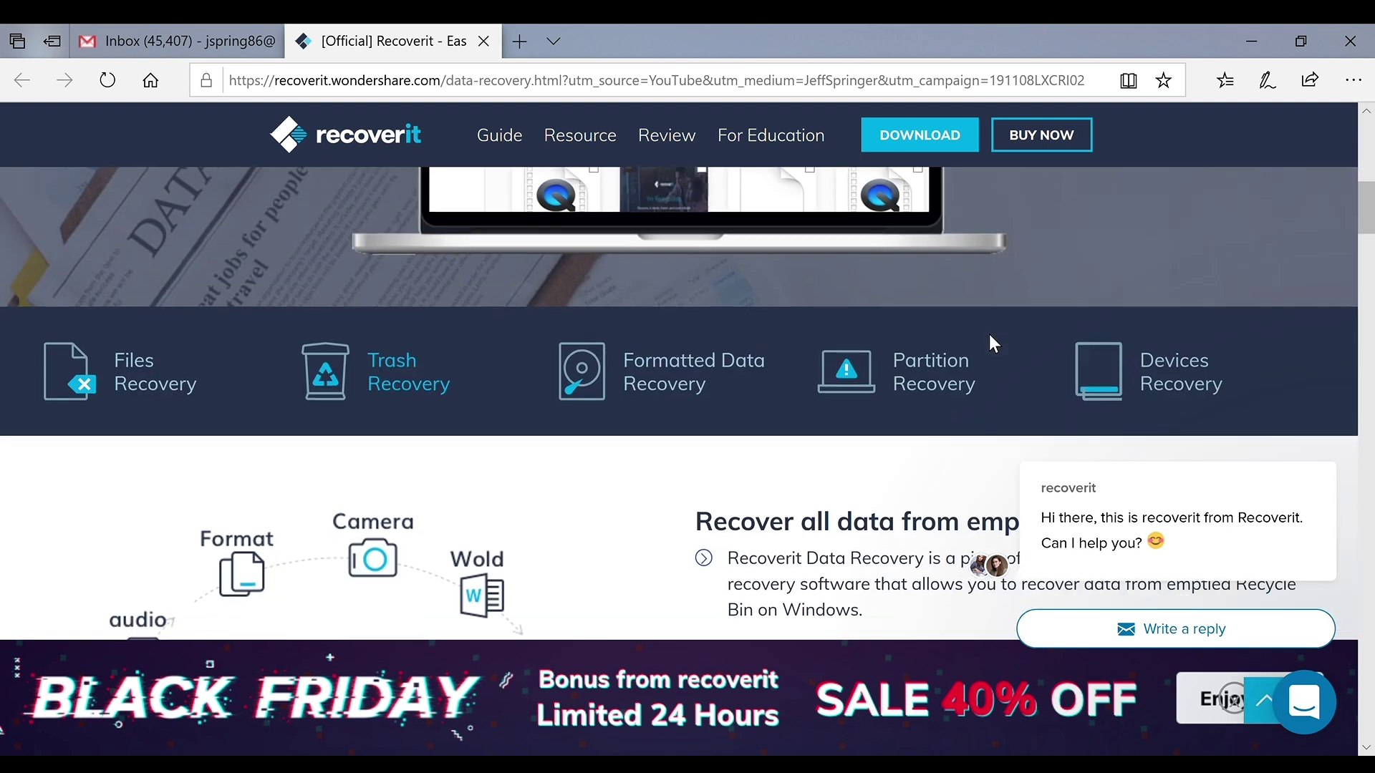
scroll(989, 333, down, 1)
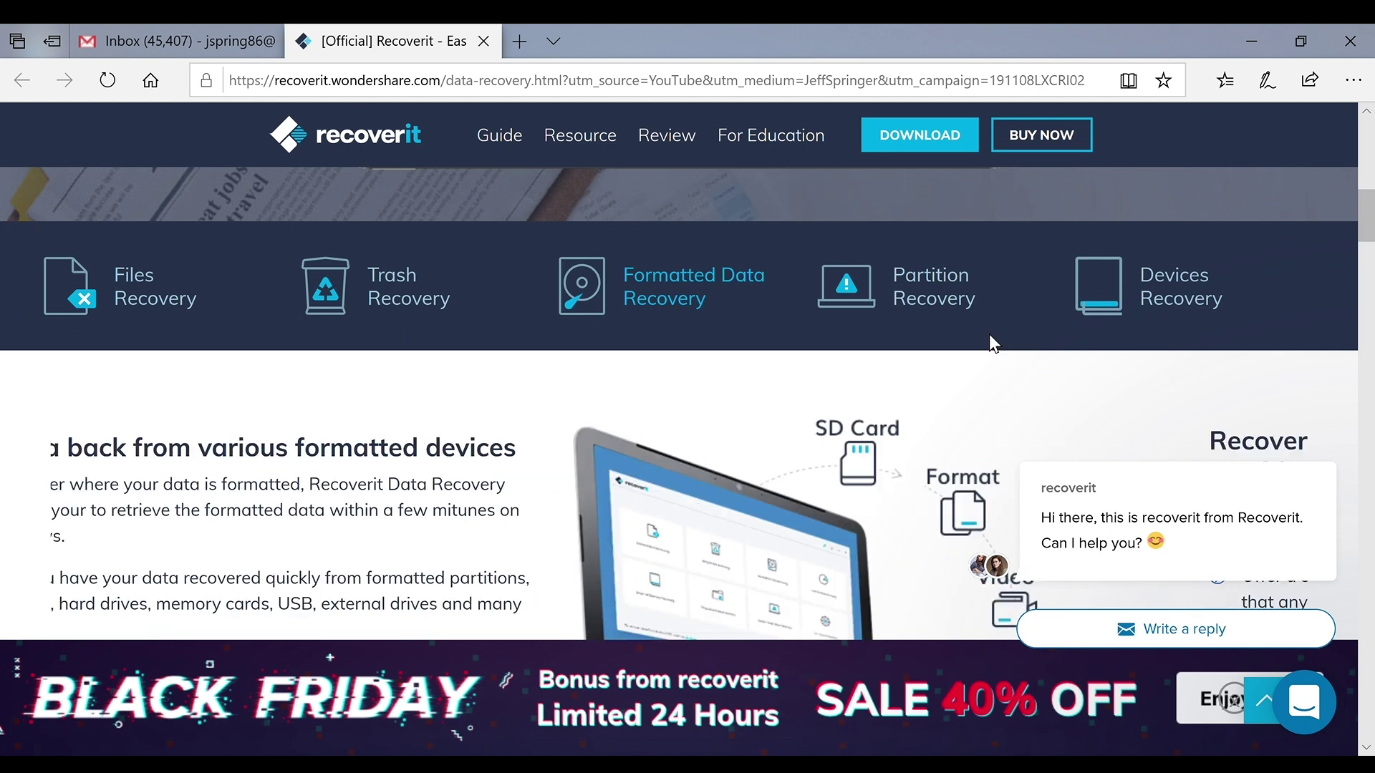
scroll(994, 344, down, 3)
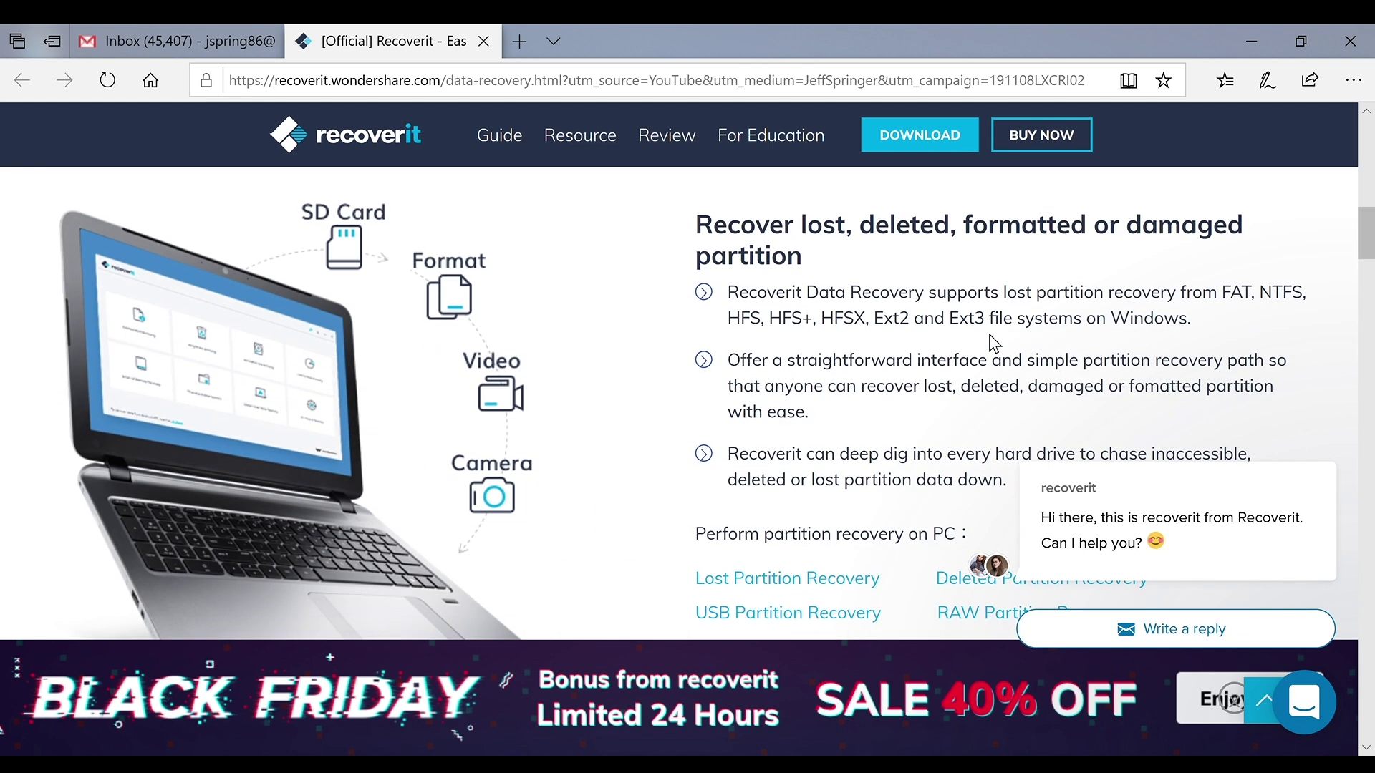
scroll(991, 337, down, 3)
scroll(990, 334, down, 3)
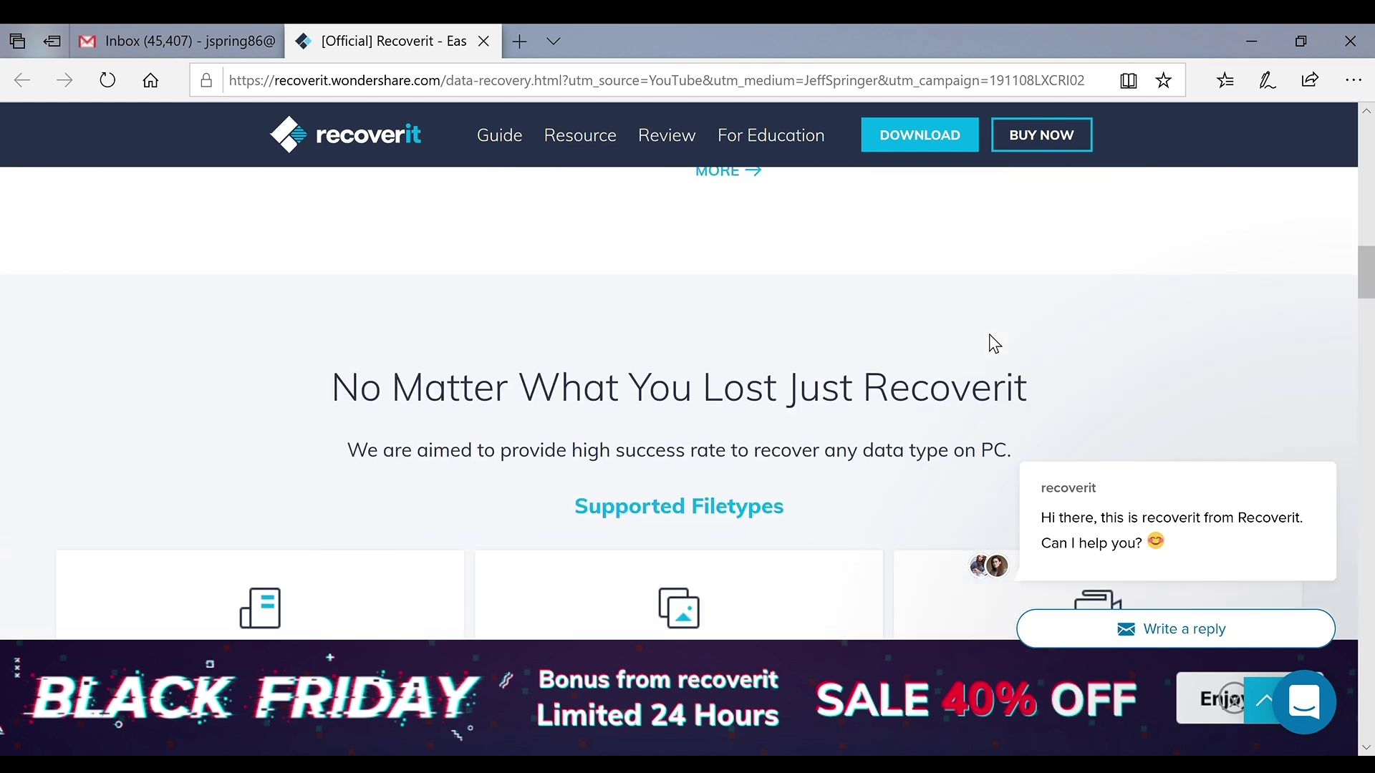
scroll(990, 334, down, 4)
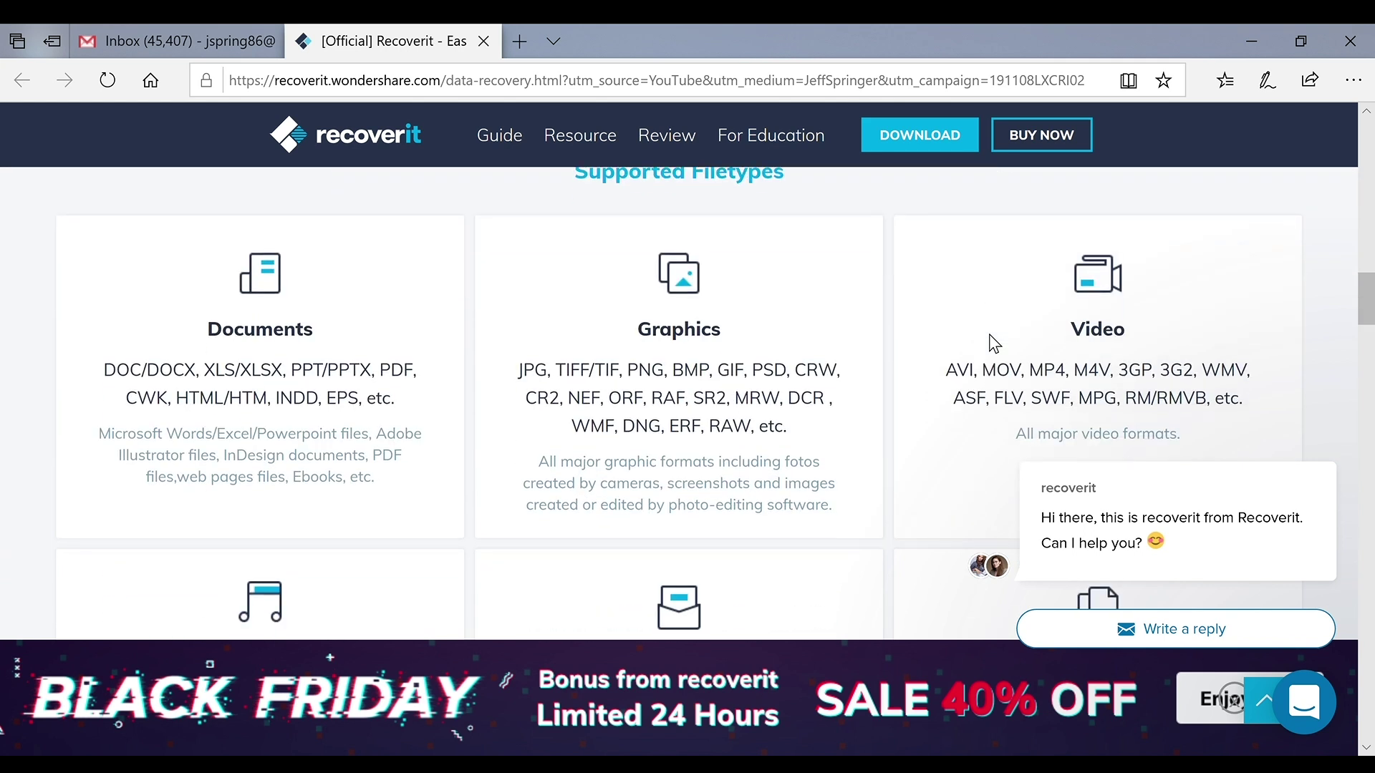
scroll(994, 344, down, 5)
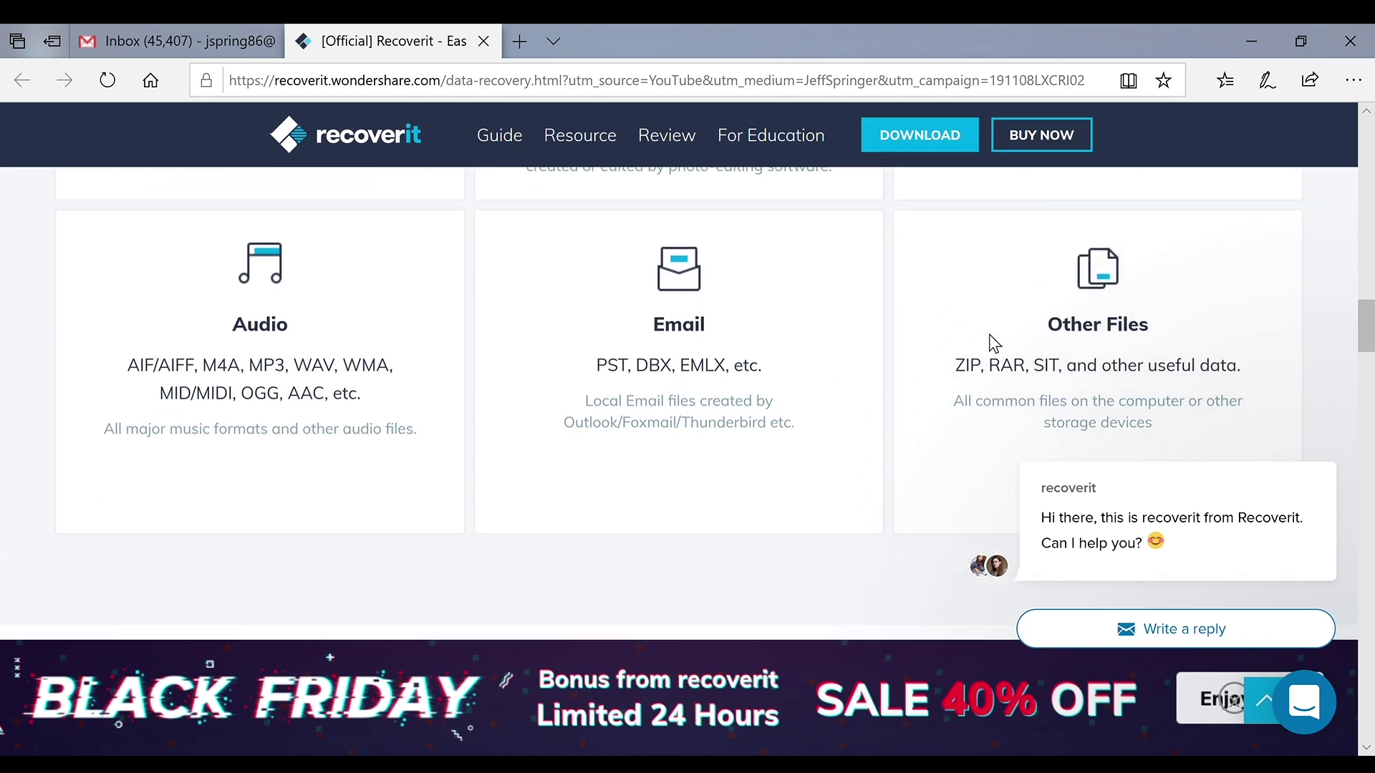
scroll(990, 344, down, 10)
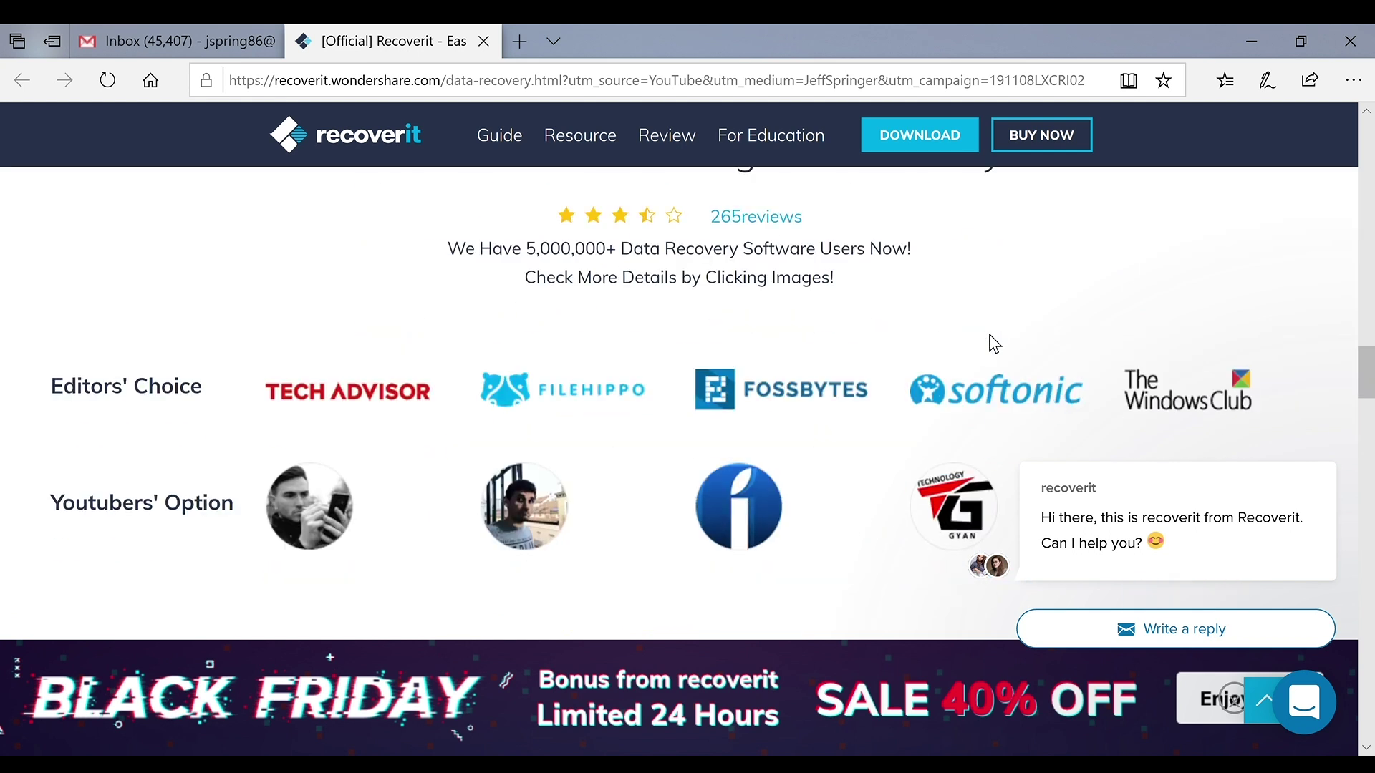
Step: Scroll through the Select/Scan/Recover steps and Tech Spec section, then back toward the top
scroll(995, 346, up, 1)
scroll(990, 344, down, 4)
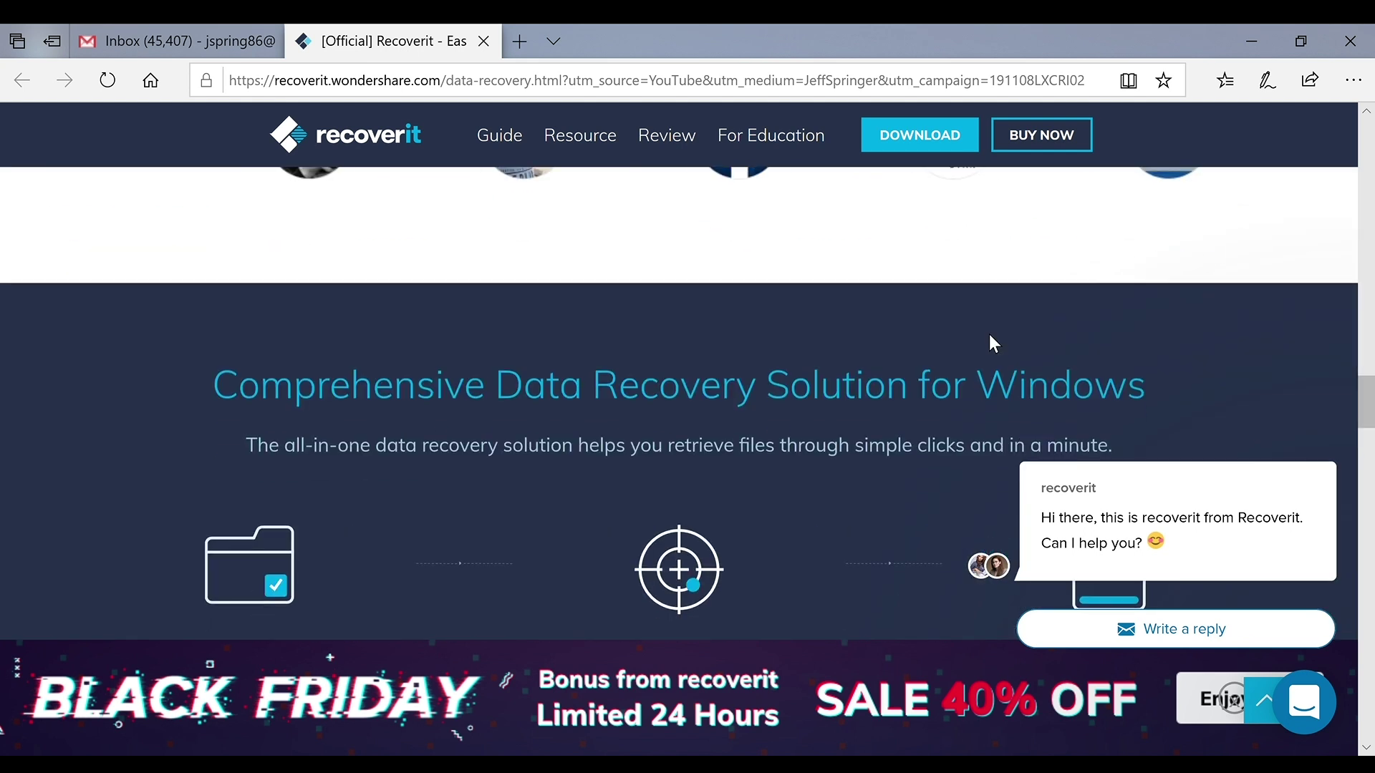
scroll(991, 343, up, 2)
scroll(990, 335, down, 4)
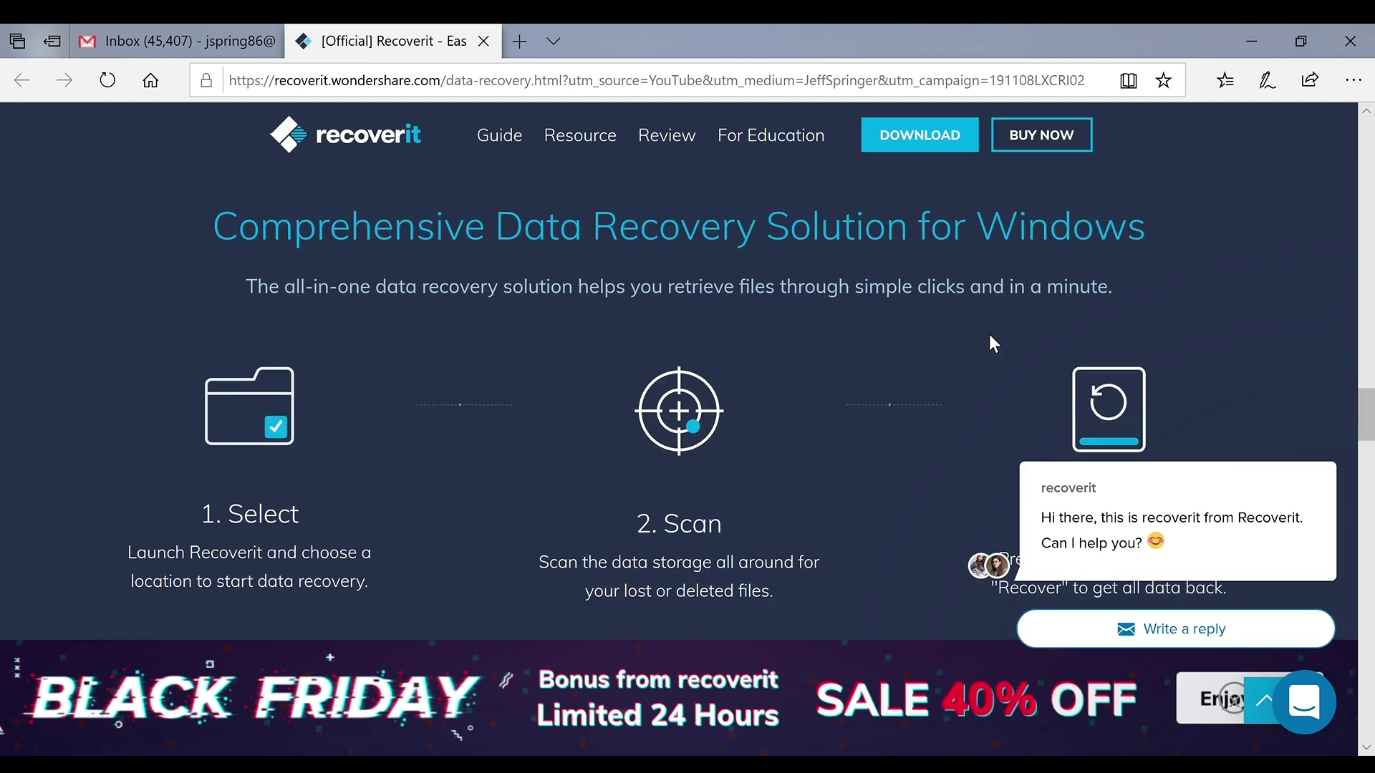
scroll(990, 336, down, 7)
scroll(989, 334, down, 3)
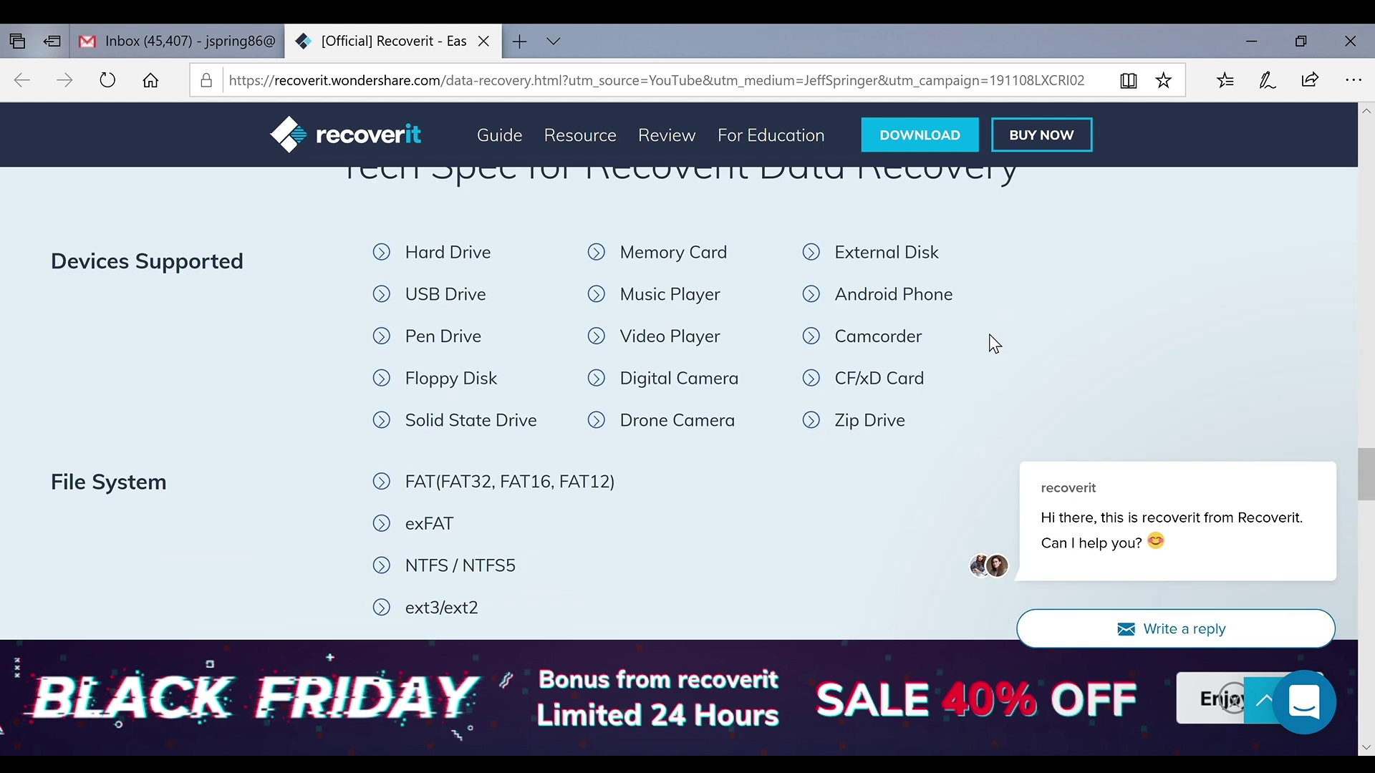
scroll(990, 333, down, 4)
scroll(990, 334, up, 11)
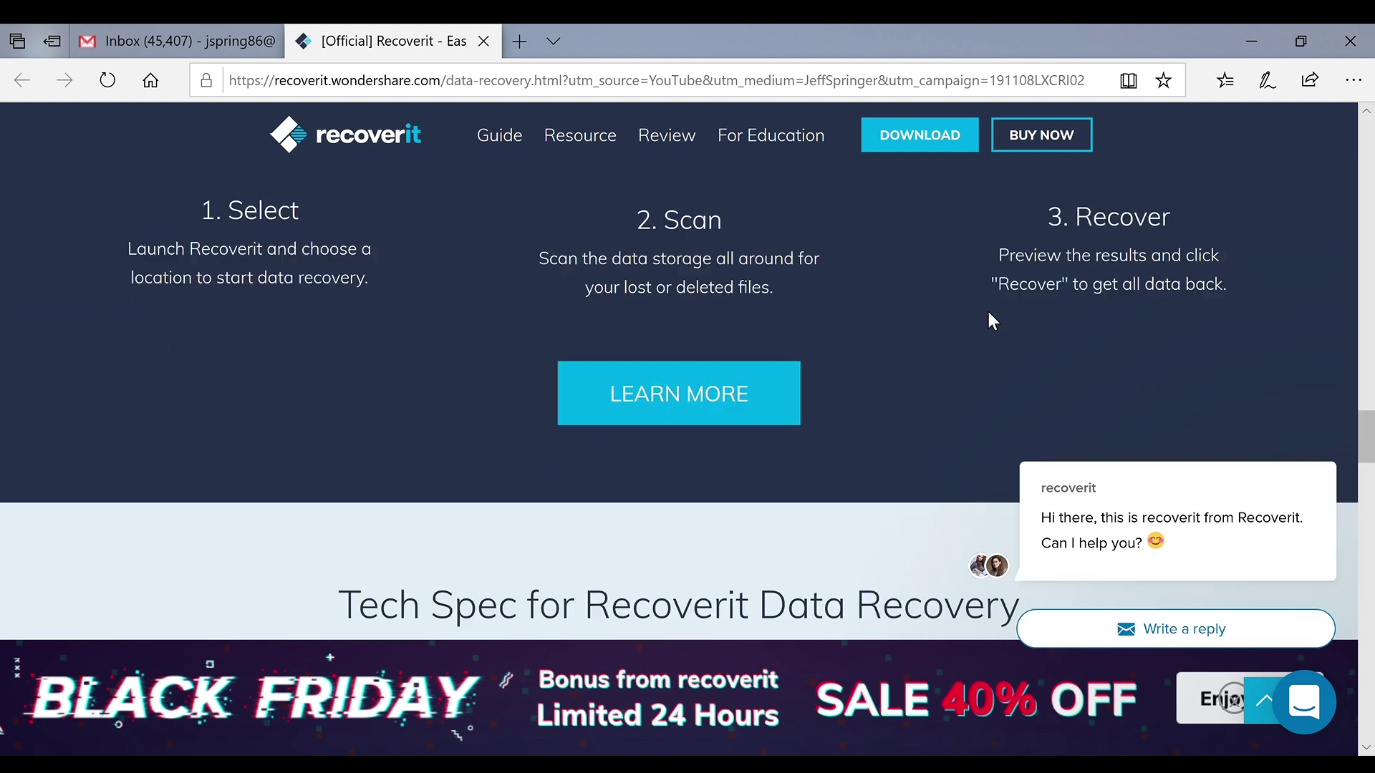
scroll(991, 321, down, 7)
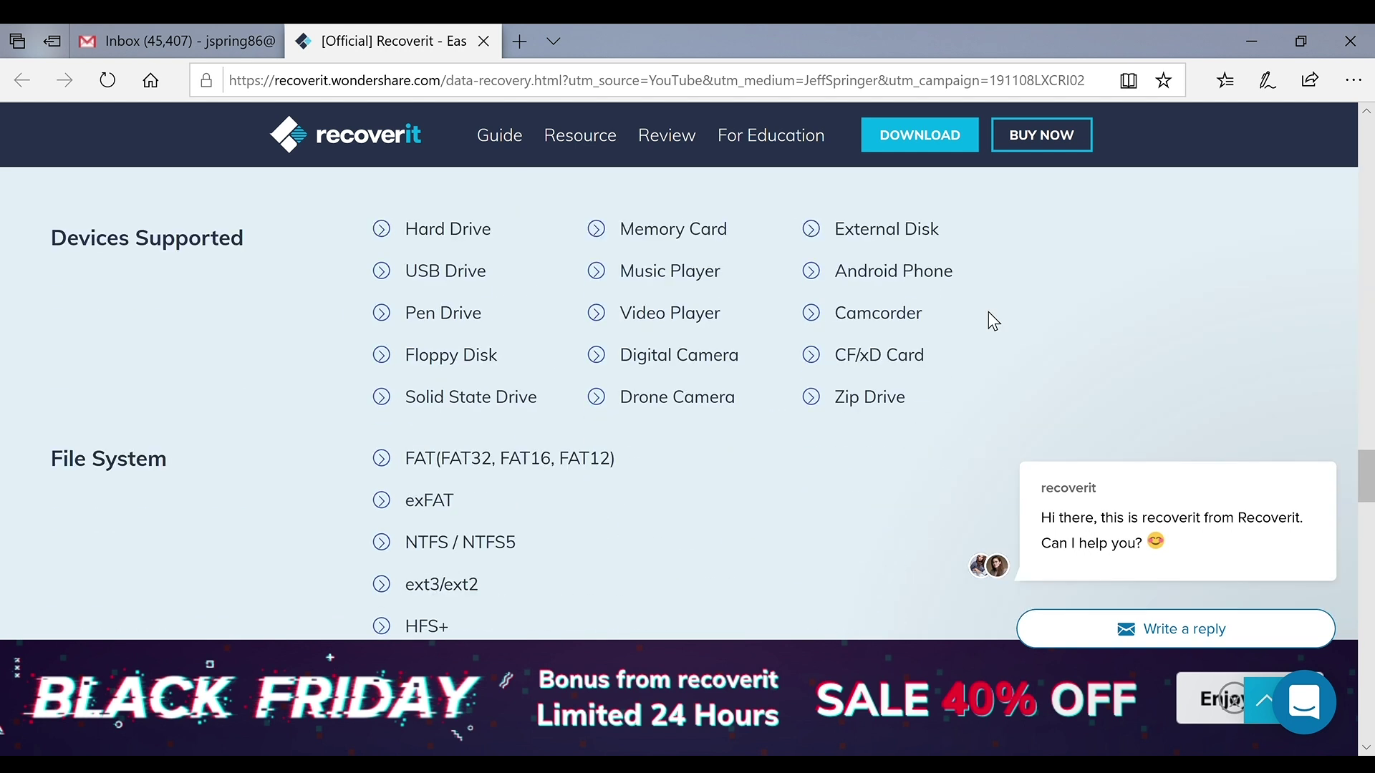
scroll(989, 313, down, 6)
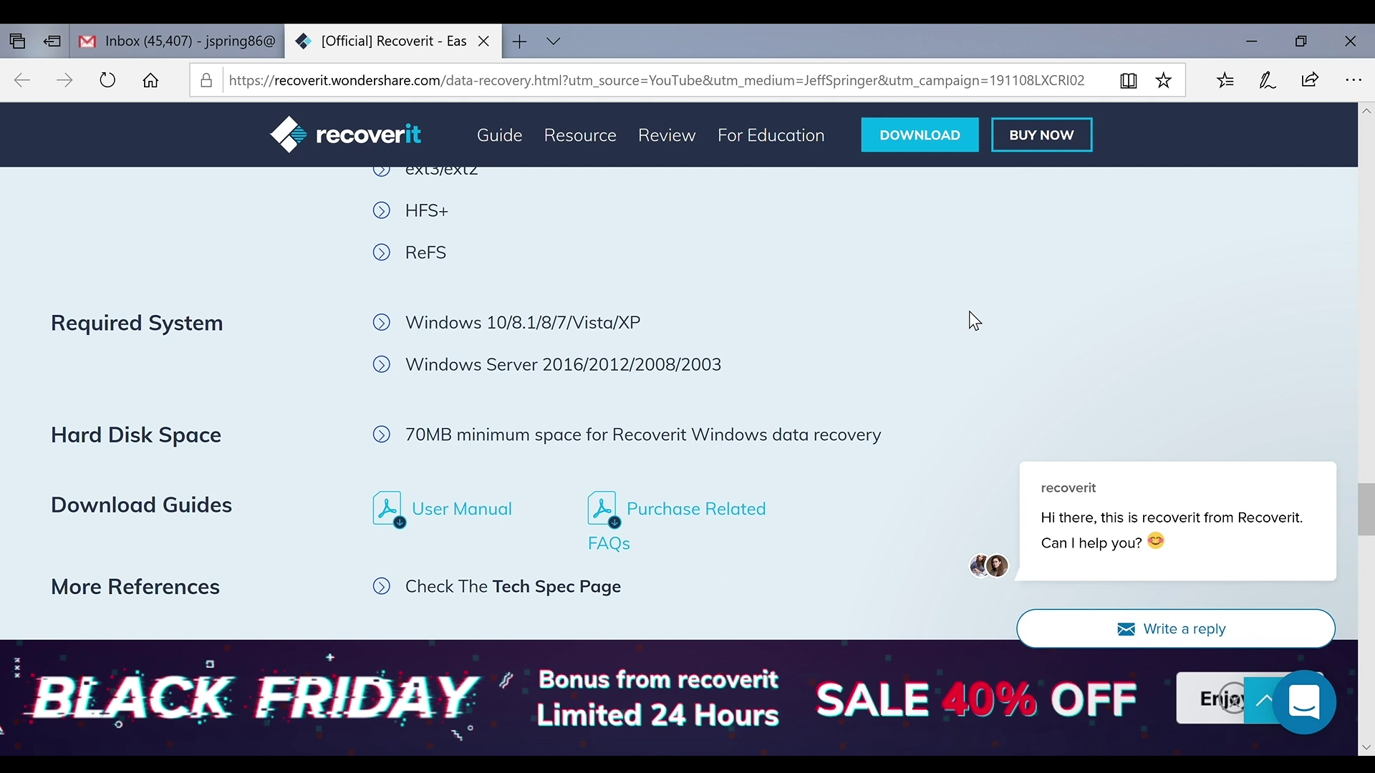
scroll(960, 286, down, 7)
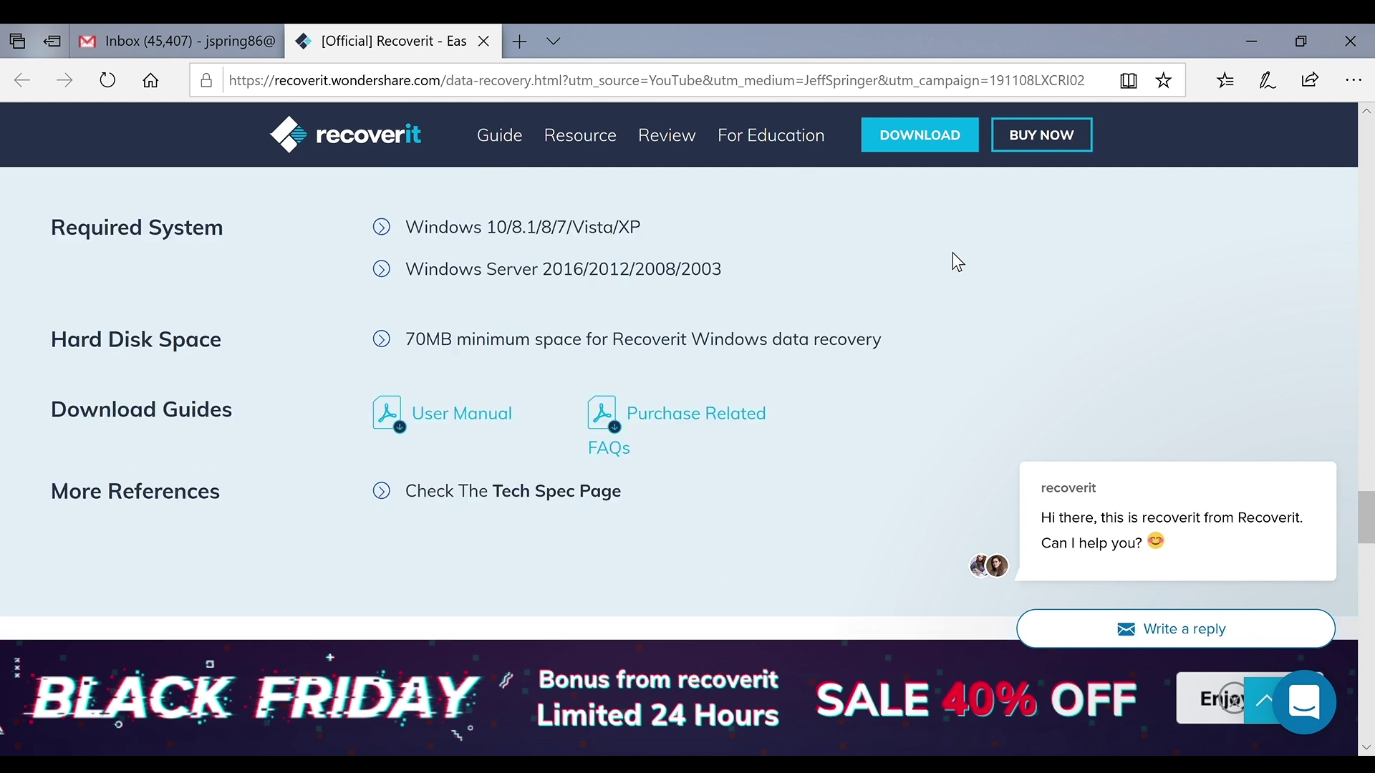
scroll(958, 261, down, 2)
scroll(957, 261, up, 18)
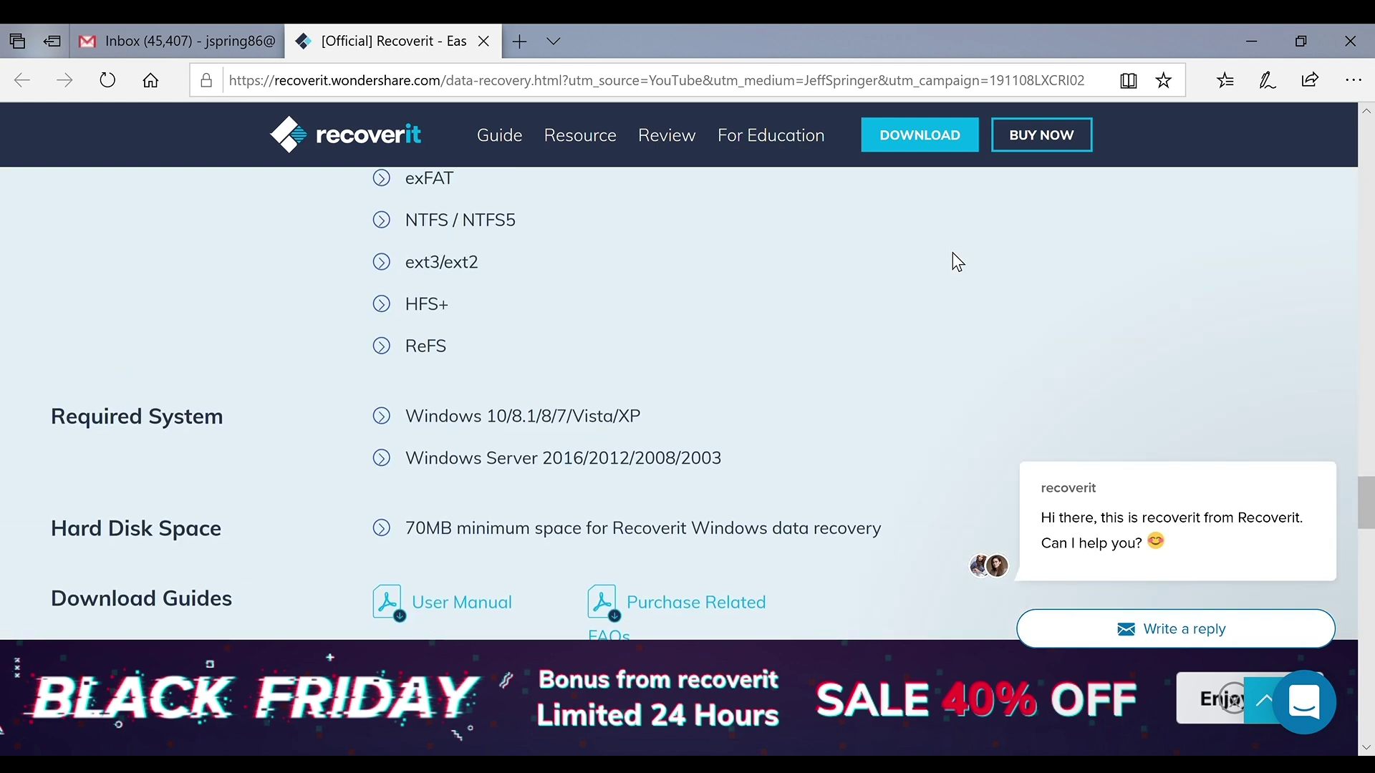
scroll(952, 255, up, 10)
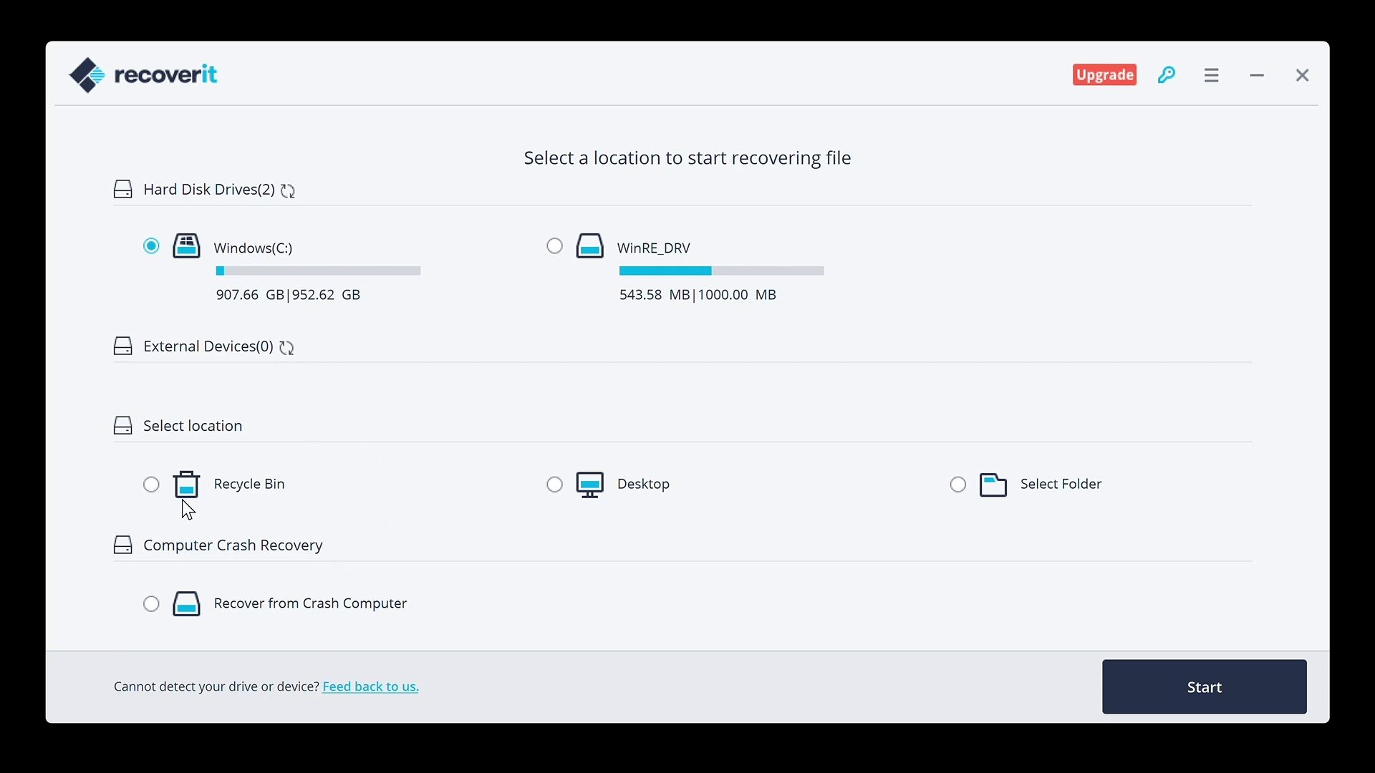
Step: Choose Recycle Bin as the scan location and start the scan
click(206, 494)
click(1189, 678)
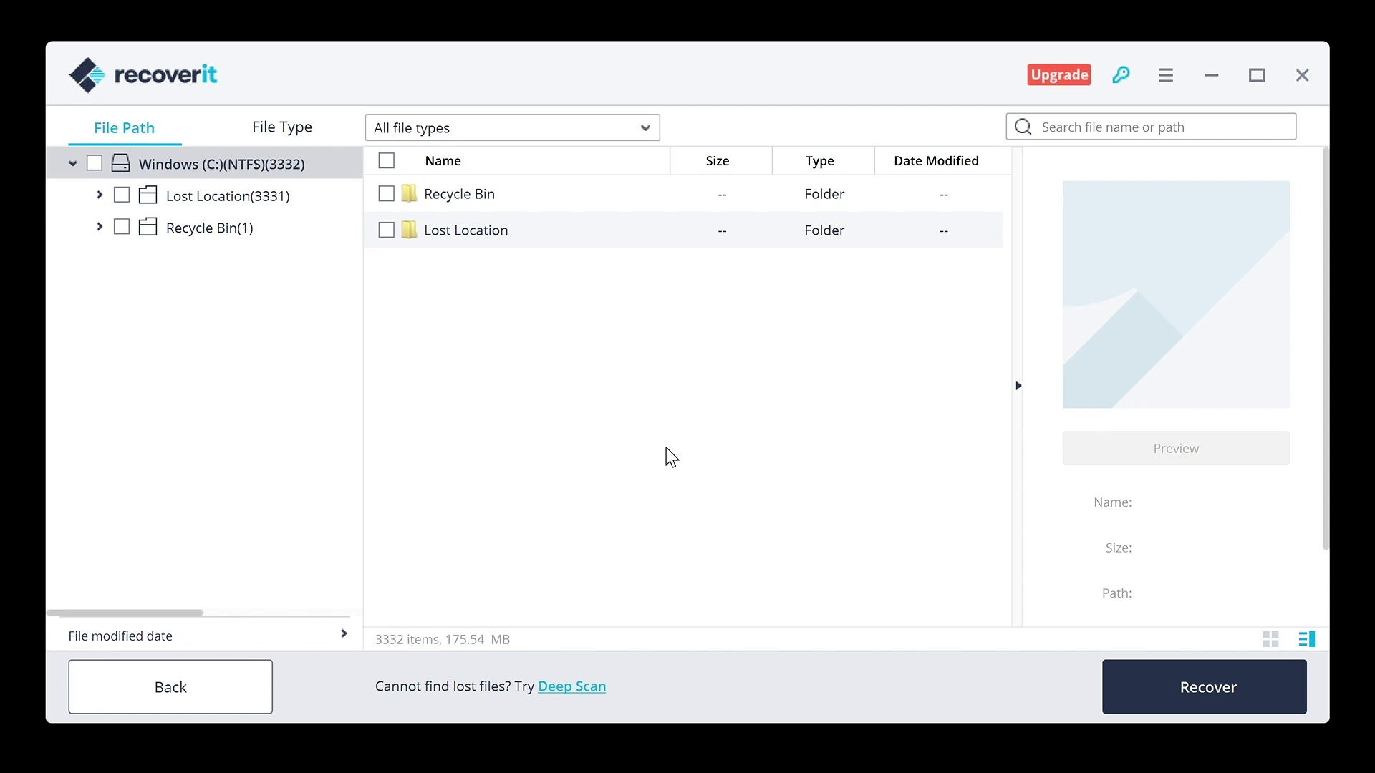
Step: Open the Recycle Bin results folder and its S-1-5-21 user subfolder to reveal $RJNHPAM.mp4
double_click(456, 209)
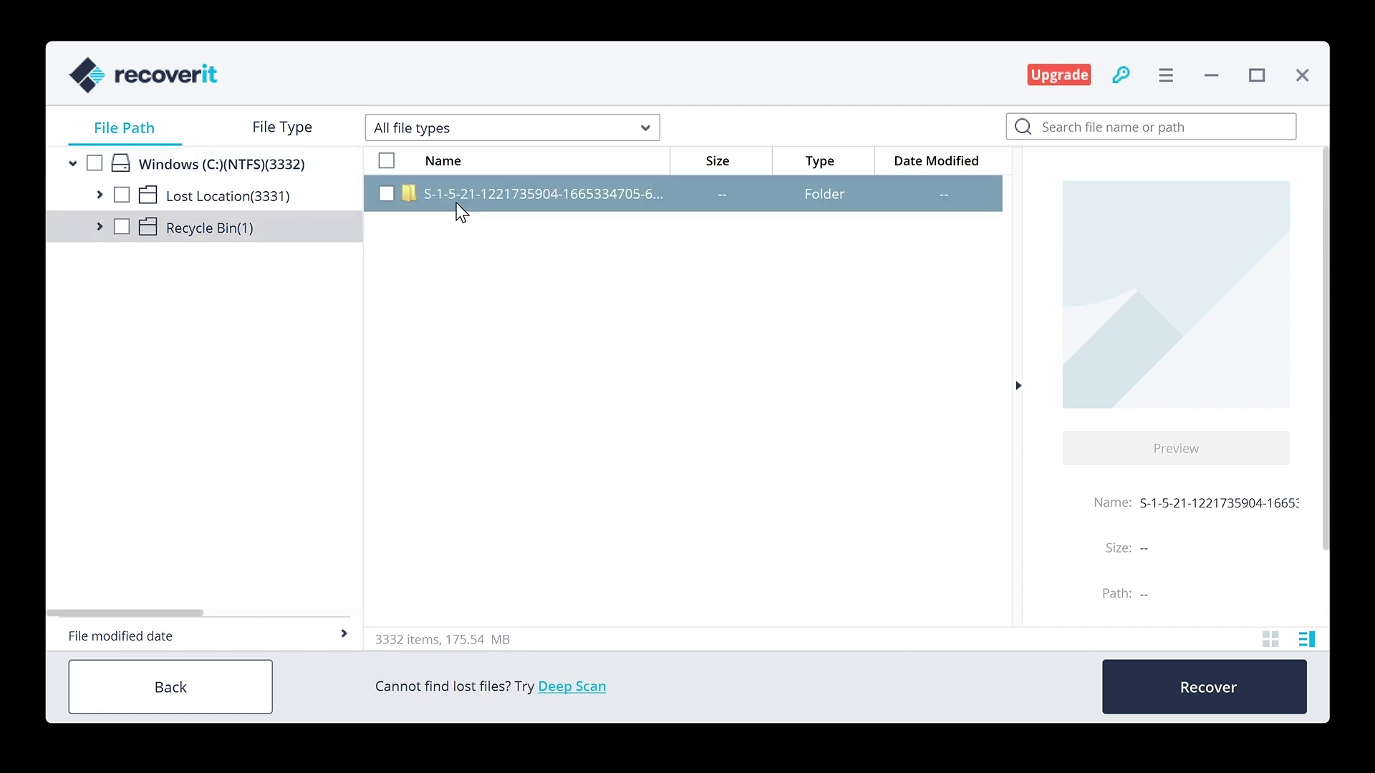
double_click(544, 192)
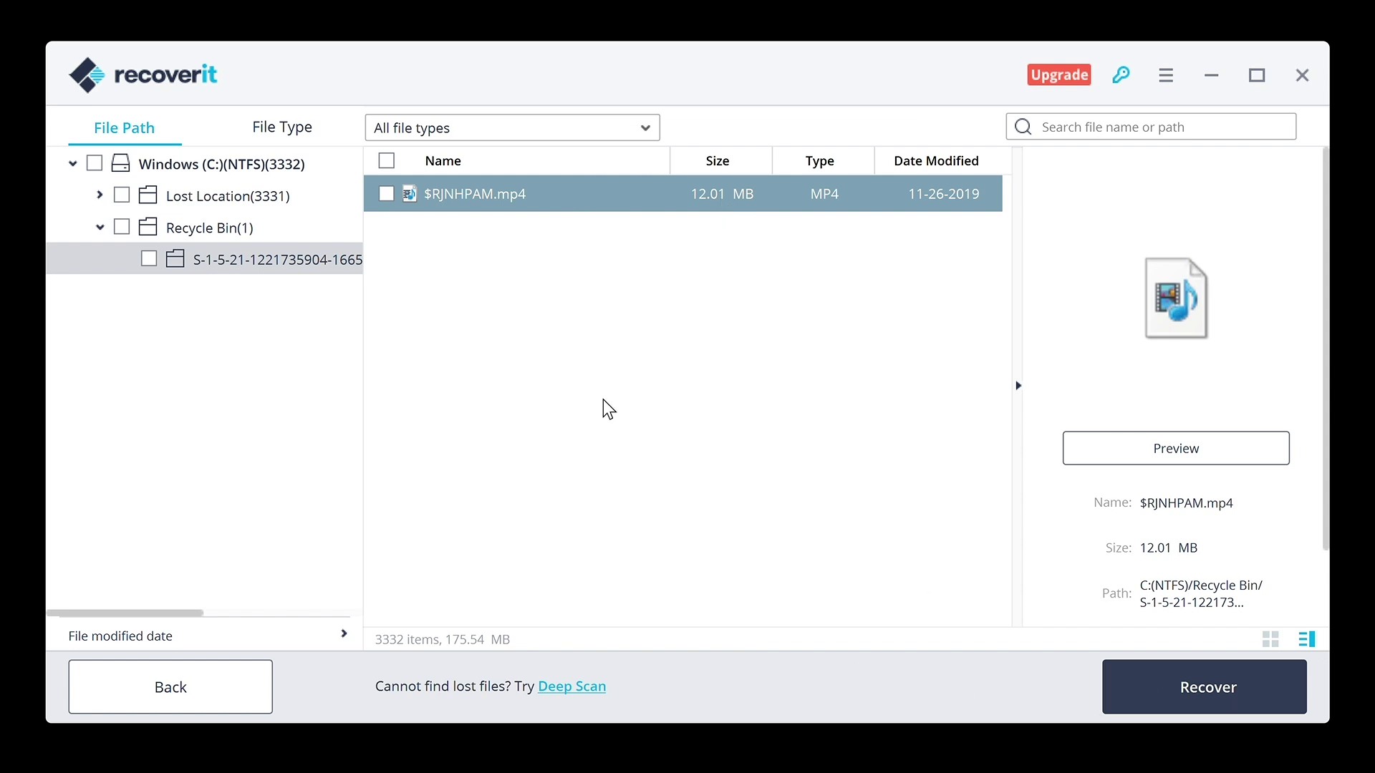
Step: Check the 12.01 MB $RJNHPAM.mp4 video and start its recovery
click(386, 193)
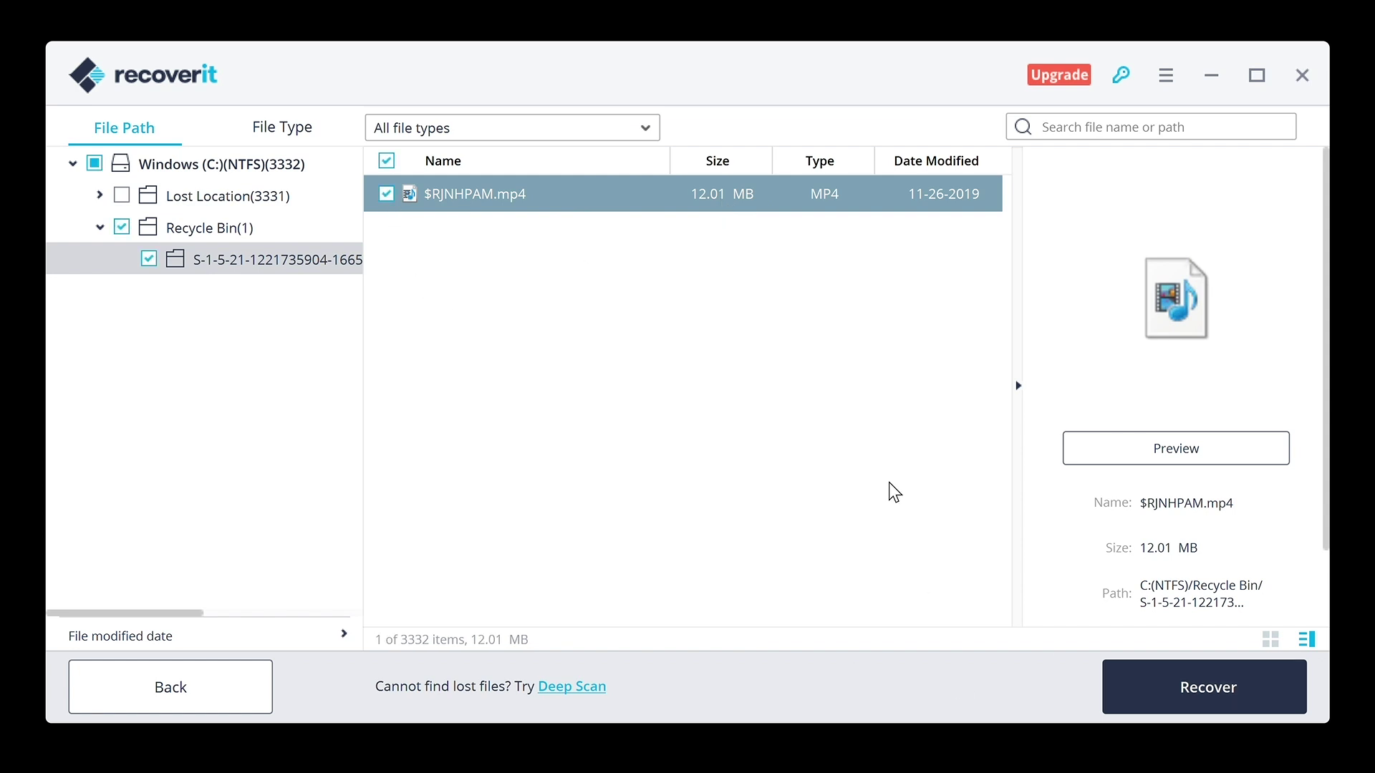
click(1163, 699)
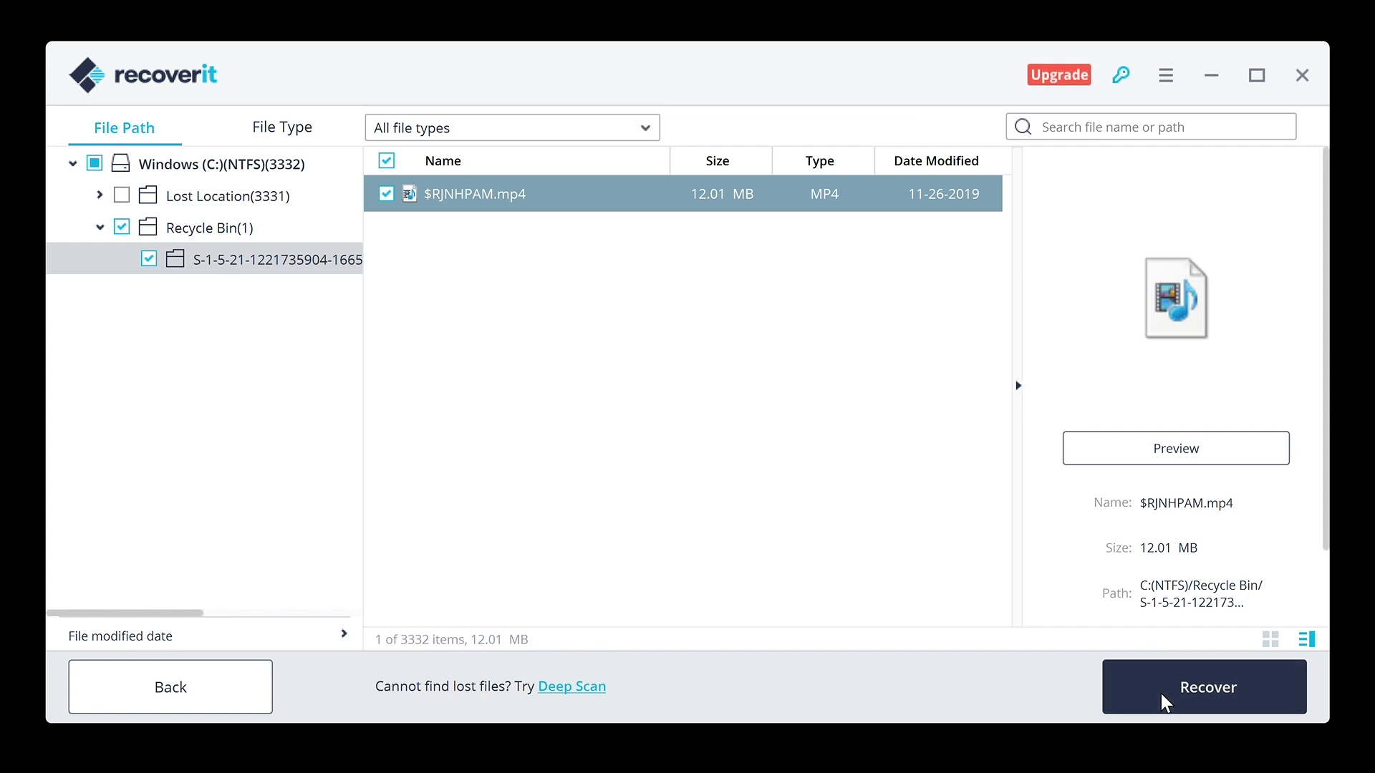